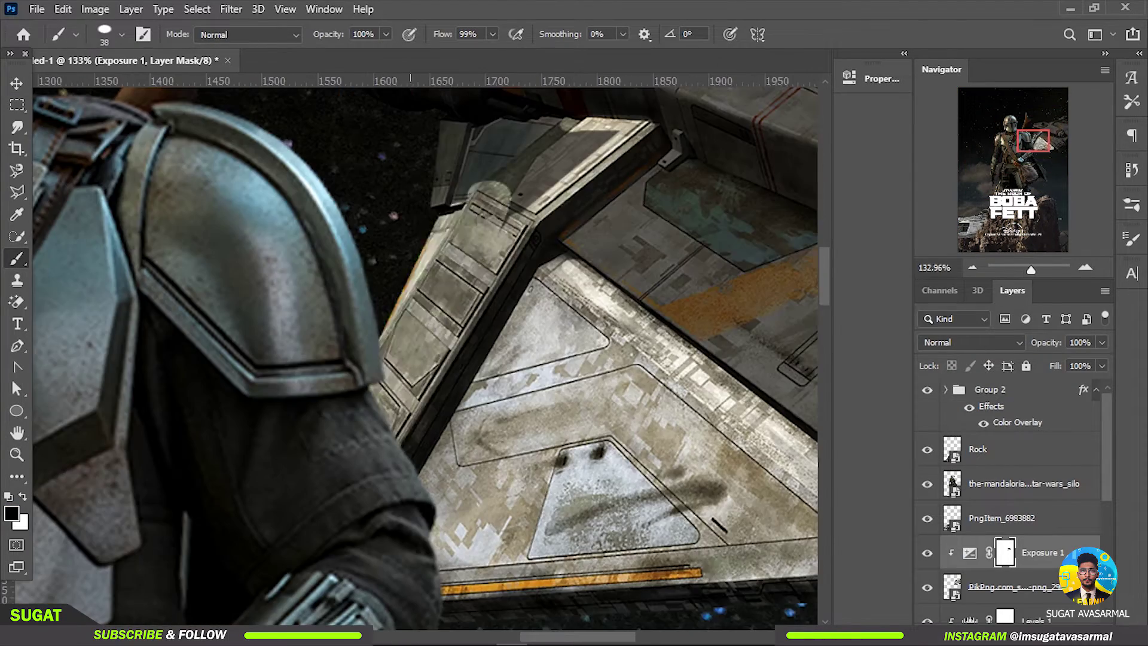
- Pan and zoom to bring the ship's upper right hull into view for highlight painting
{"action": "left_click_drag", "start_coordinate": [490, 194], "coordinate": [251, 338]}
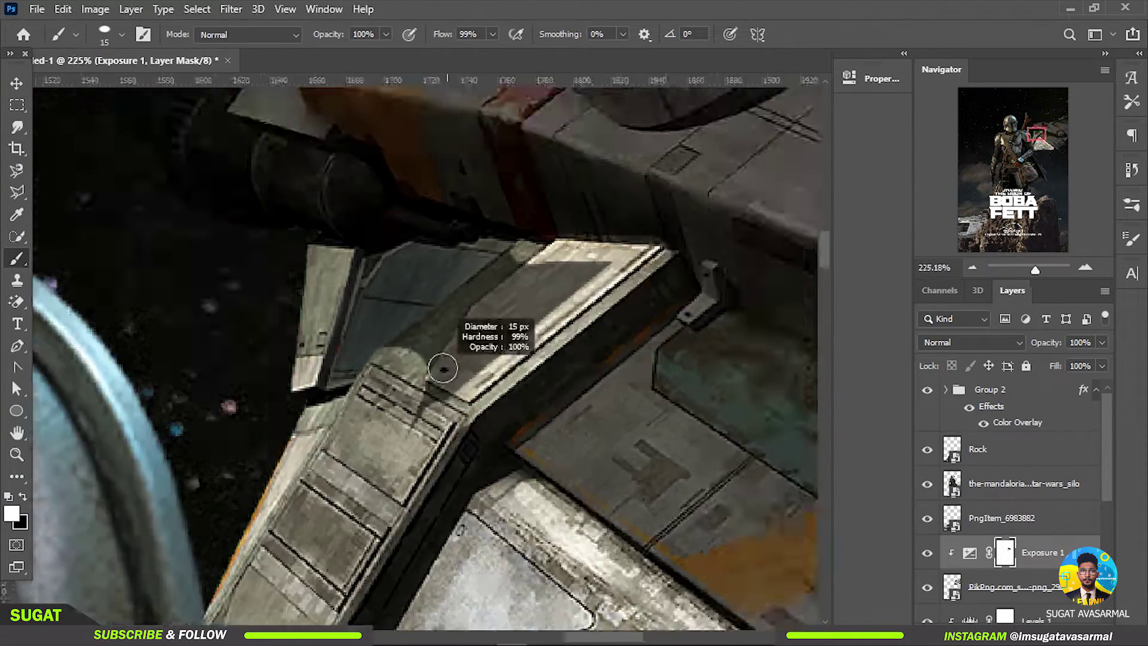
{"action": "scroll", "coordinate": [739, 405], "scroll_direction": "up", "scroll_amount": 2}
{"action": "scroll", "coordinate": [739, 405], "scroll_direction": "up", "scroll_amount": 2}
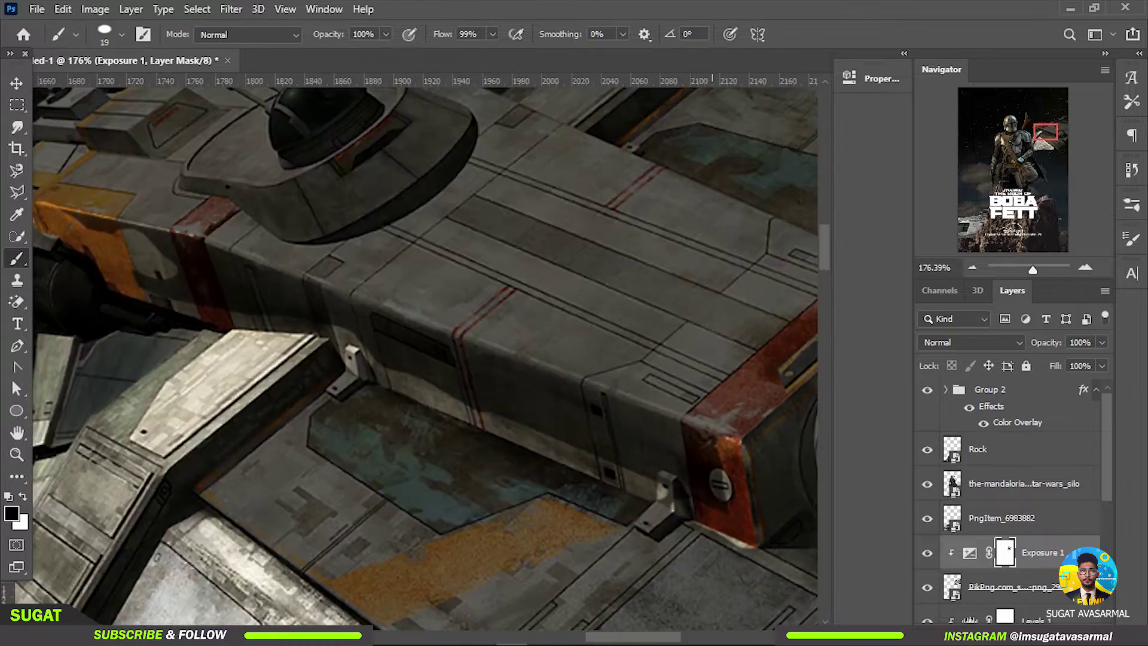
{"action": "scroll", "coordinate": [740, 405], "scroll_direction": "up", "scroll_amount": 2}
{"action": "scroll", "coordinate": [739, 405], "scroll_direction": "up", "scroll_amount": 2}
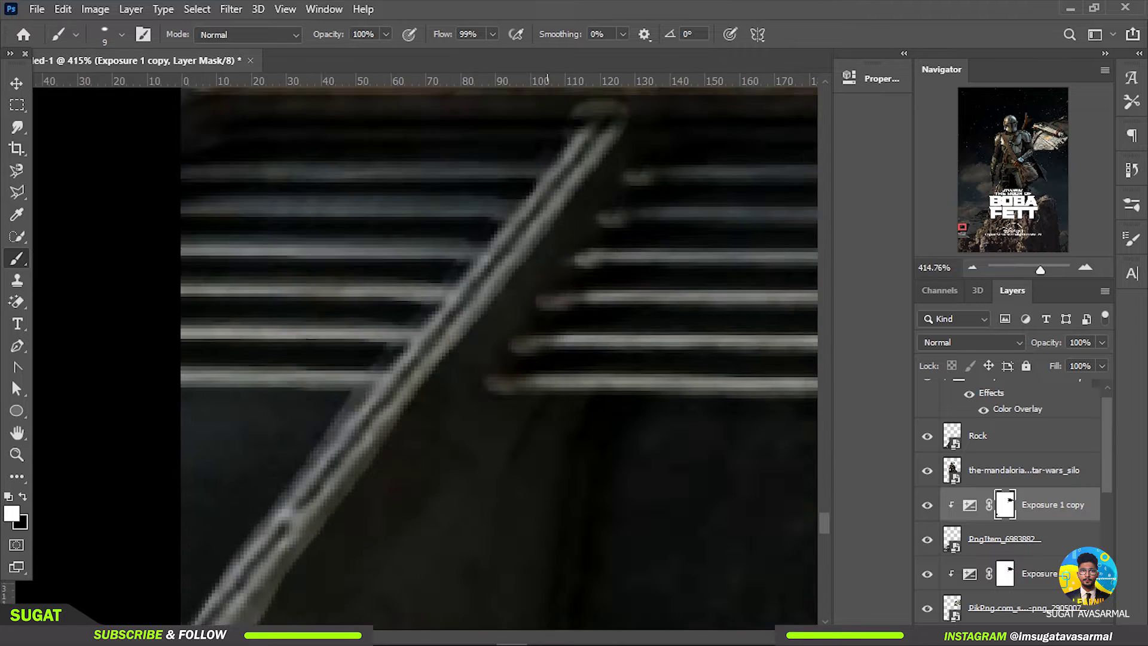
- Swap the painting colours and shrink the brush step by step for thin vent rails and trims
{"action": "key", "text": "x"}
{"action": "scroll", "coordinate": [425, 359], "scroll_direction": "down", "scroll_amount": 5}
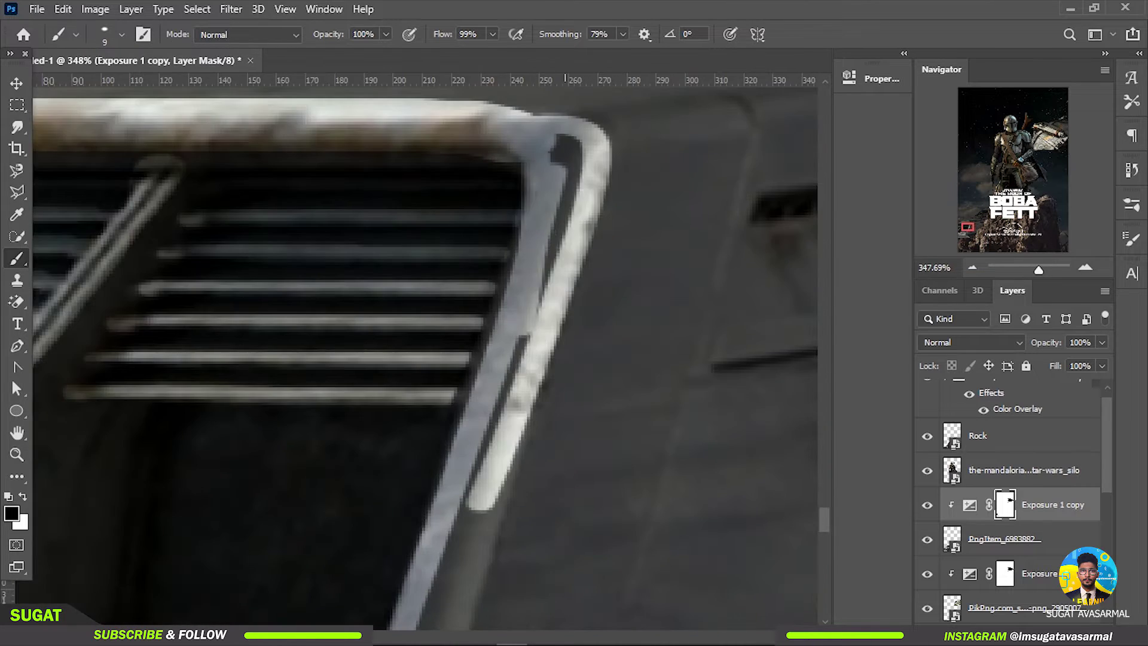
{"action": "key", "text": "bracketright"}
{"action": "scroll", "coordinate": [424, 359], "scroll_direction": "up", "scroll_amount": 3}
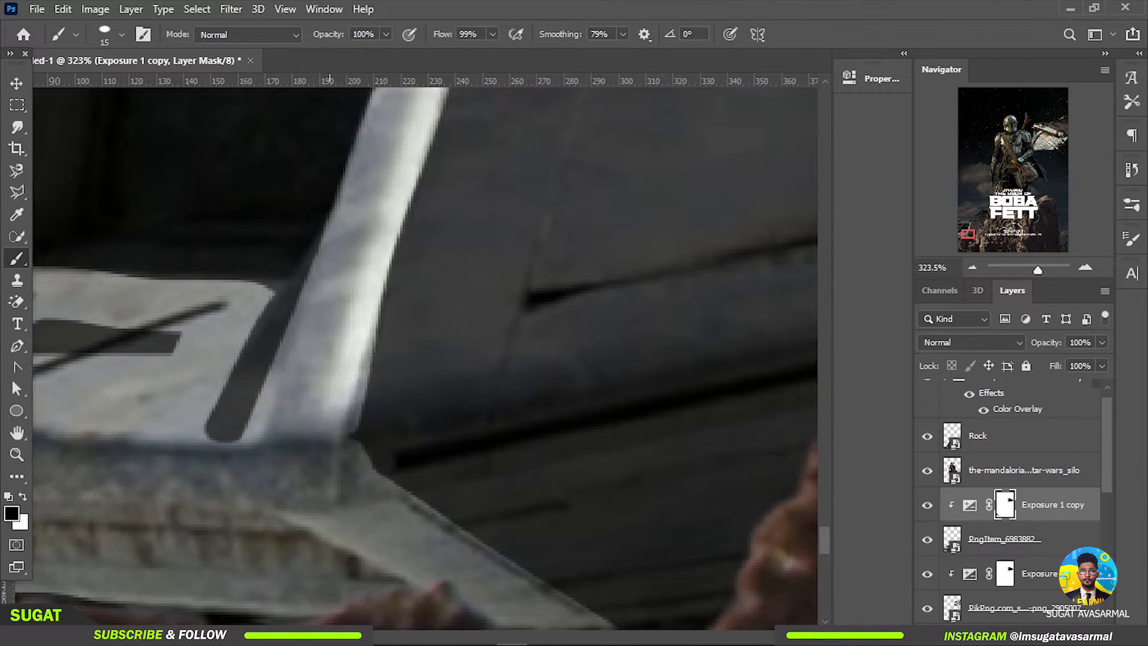
{"action": "key", "text": "bracketleft"}
{"action": "key", "text": "bracketleft"}
{"action": "scroll", "coordinate": [425, 358], "scroll_direction": "up", "scroll_amount": 2}
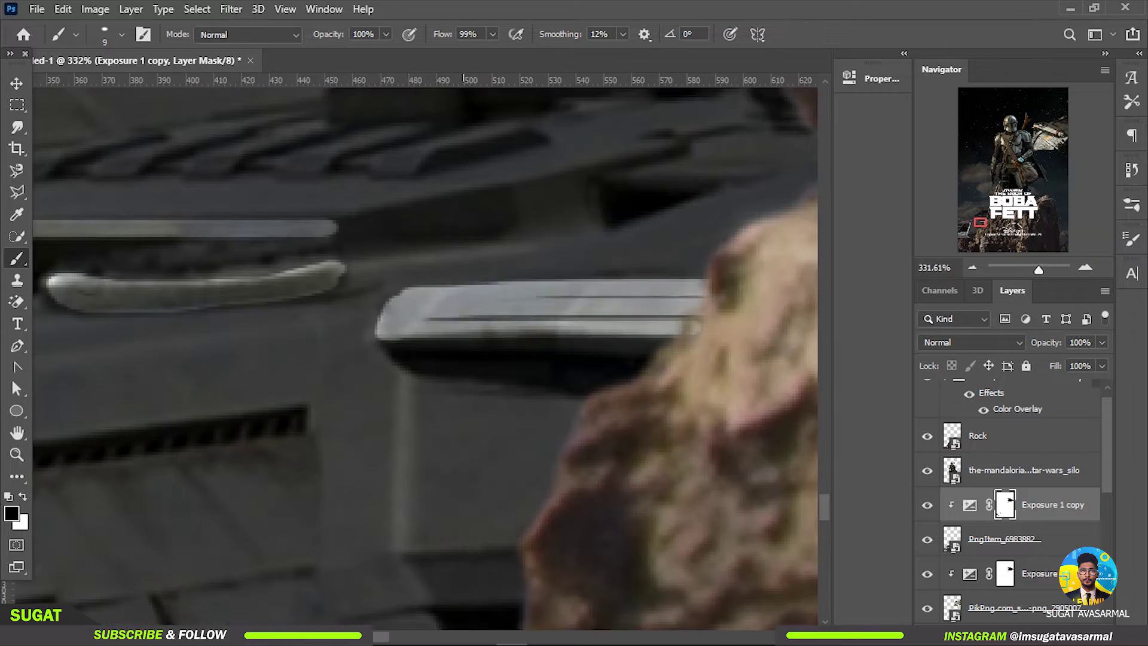
{"action": "key", "text": "bracketleft"}
{"action": "scroll", "coordinate": [425, 359], "scroll_direction": "up", "scroll_amount": 1}
{"action": "key", "text": "bracketleft"}
{"action": "key", "text": "bracketleft"}
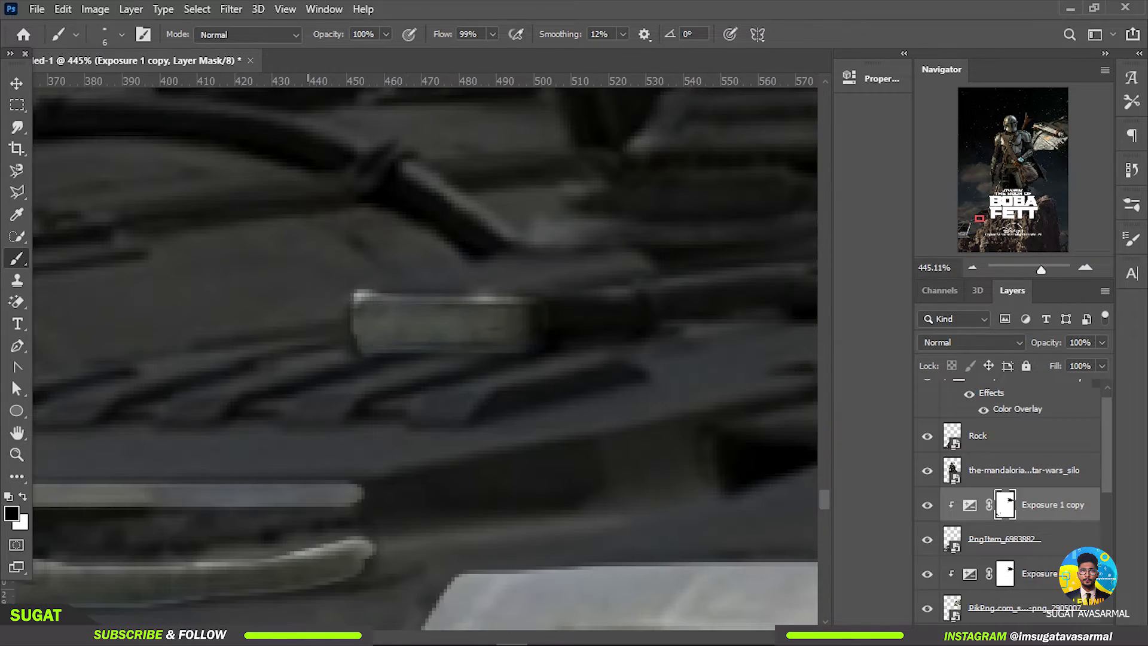
- Zoom around the cockpit trims and restore white as the painting colour
{"action": "scroll", "coordinate": [424, 359], "scroll_direction": "down", "scroll_amount": 8}
{"action": "scroll", "coordinate": [424, 359], "scroll_direction": "up", "scroll_amount": 4}
{"action": "scroll", "coordinate": [425, 359], "scroll_direction": "down", "scroll_amount": 4}
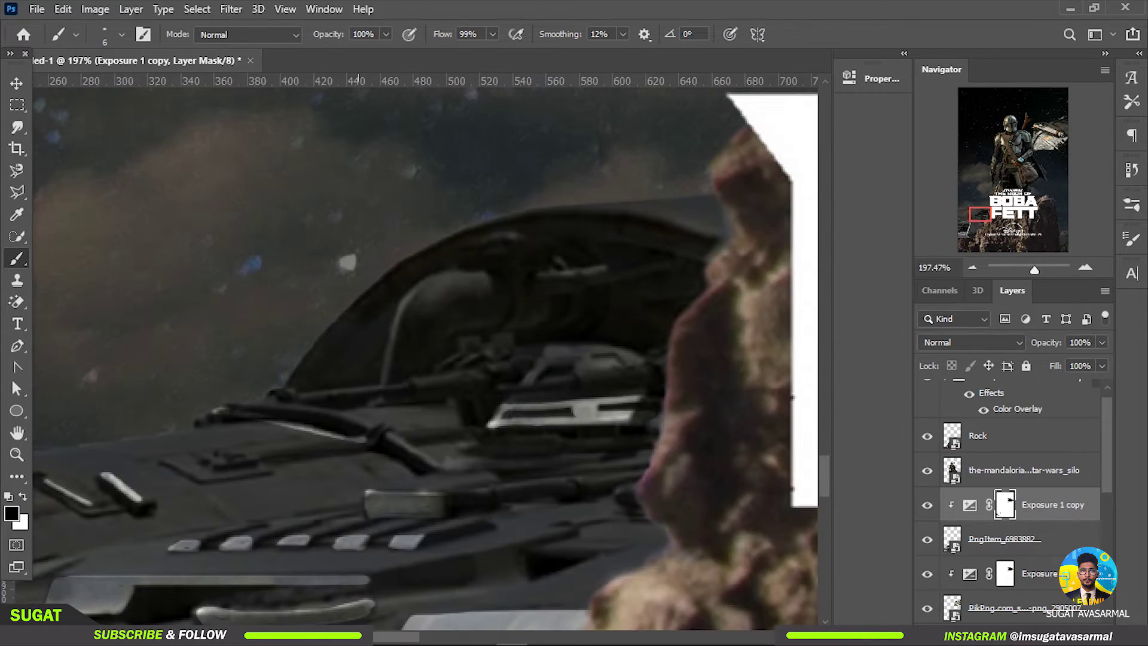
{"action": "scroll", "coordinate": [424, 358], "scroll_direction": "up", "scroll_amount": 2}
{"action": "scroll", "coordinate": [425, 359], "scroll_direction": "down", "scroll_amount": 6}
{"action": "scroll", "coordinate": [425, 359], "scroll_direction": "up", "scroll_amount": 4}
{"action": "key", "text": "x"}
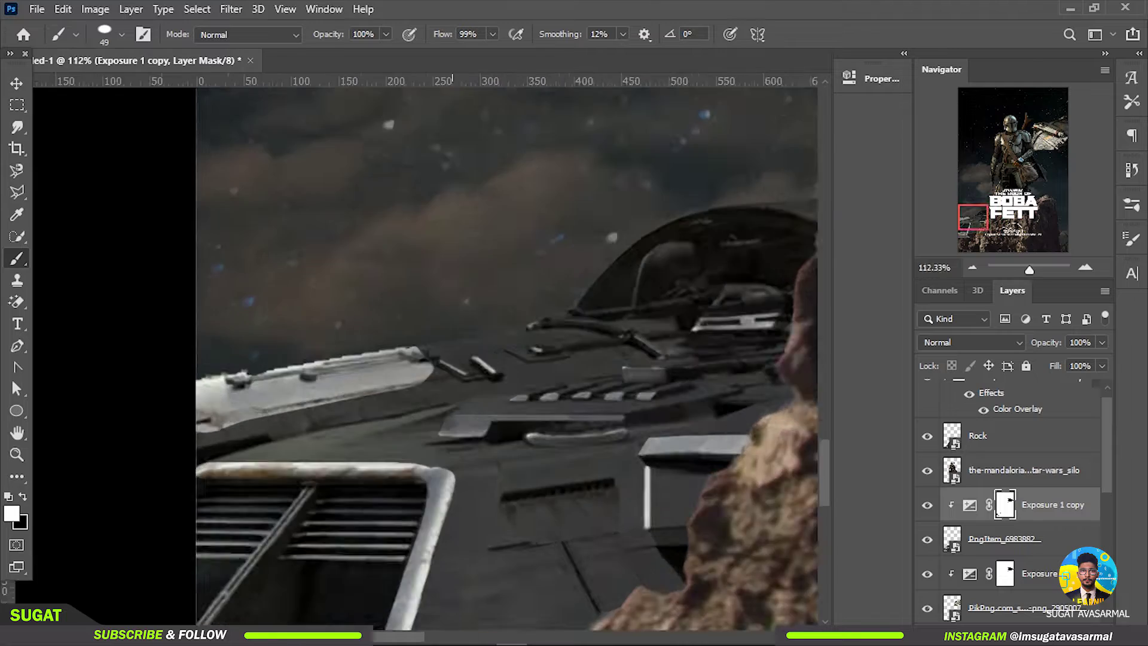
{"action": "scroll", "coordinate": [478, 359], "scroll_direction": "up", "scroll_amount": 3}
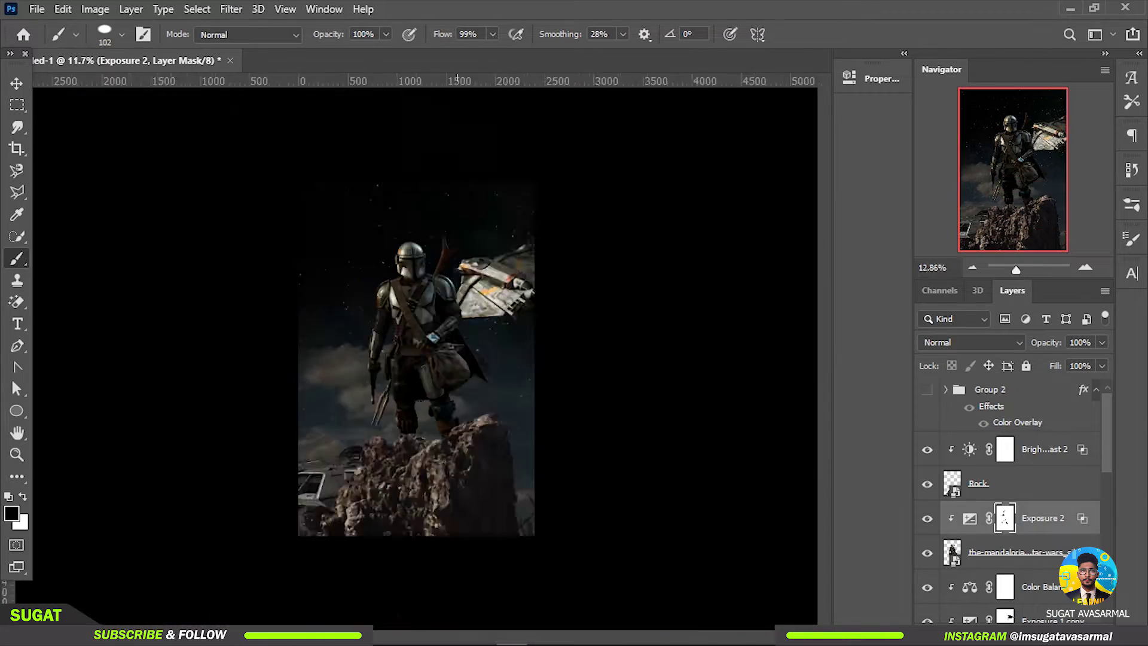
- Make white the foreground painting colour
{"action": "key", "text": "x"}
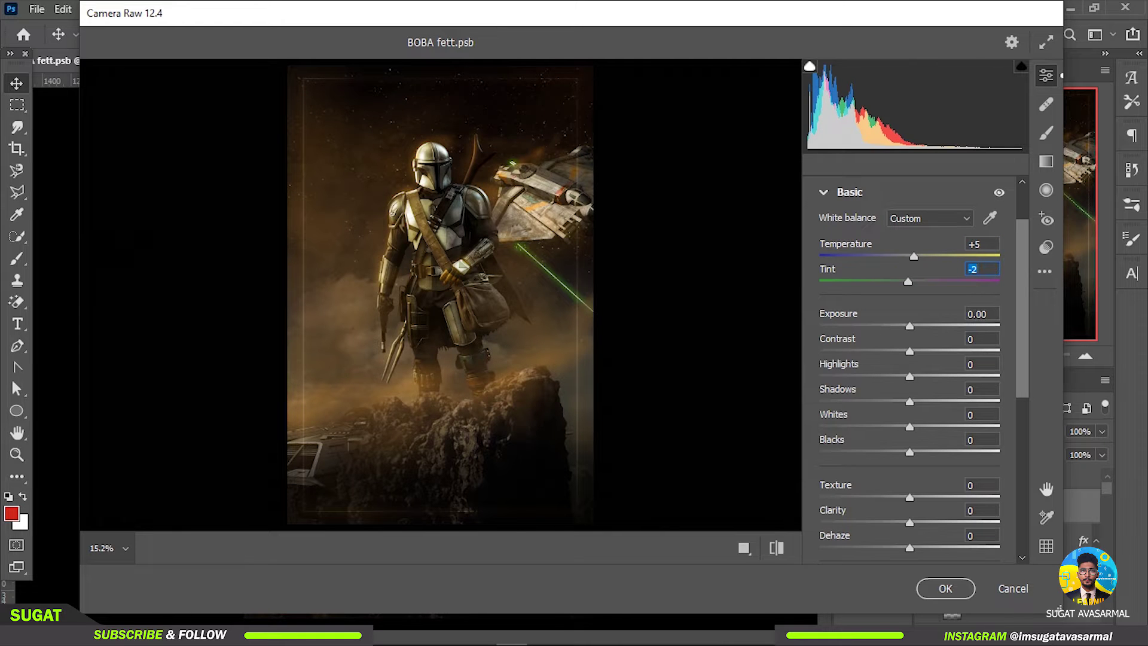
- Advance through the Camera Raw grading values and bring up the Color Mixer hue adjustments
{"action": "key", "text": "Tab"}
{"action": "key", "text": "Tab"}
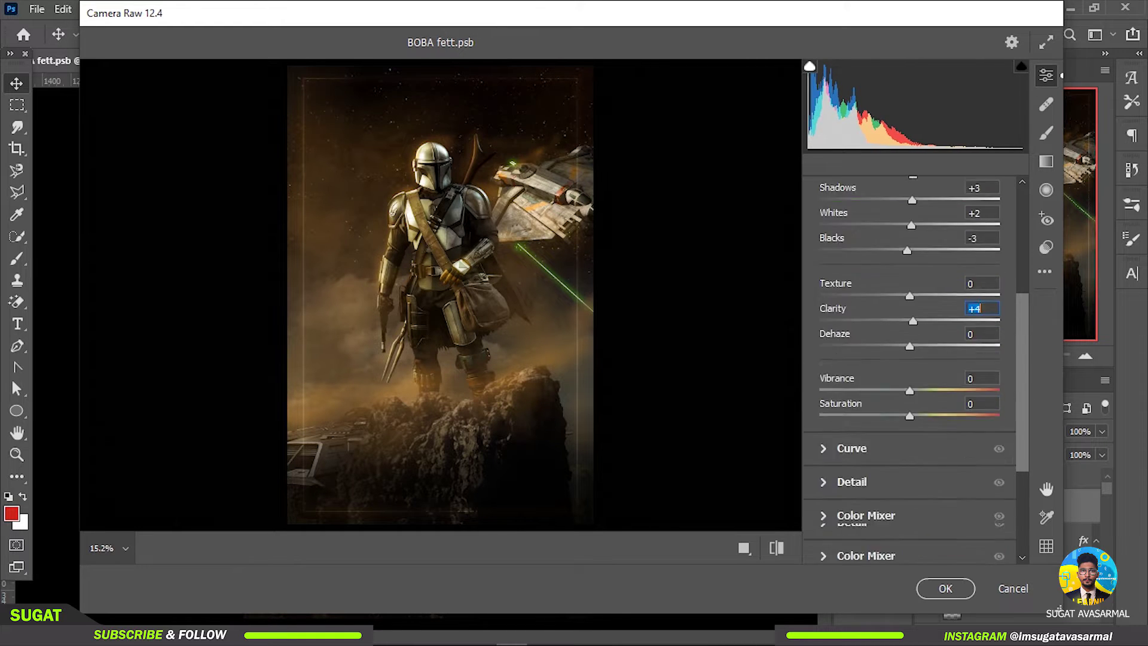
{"action": "key", "text": "Tab"}
{"action": "key", "text": "Tab"}
{"action": "key", "text": "Tab"}
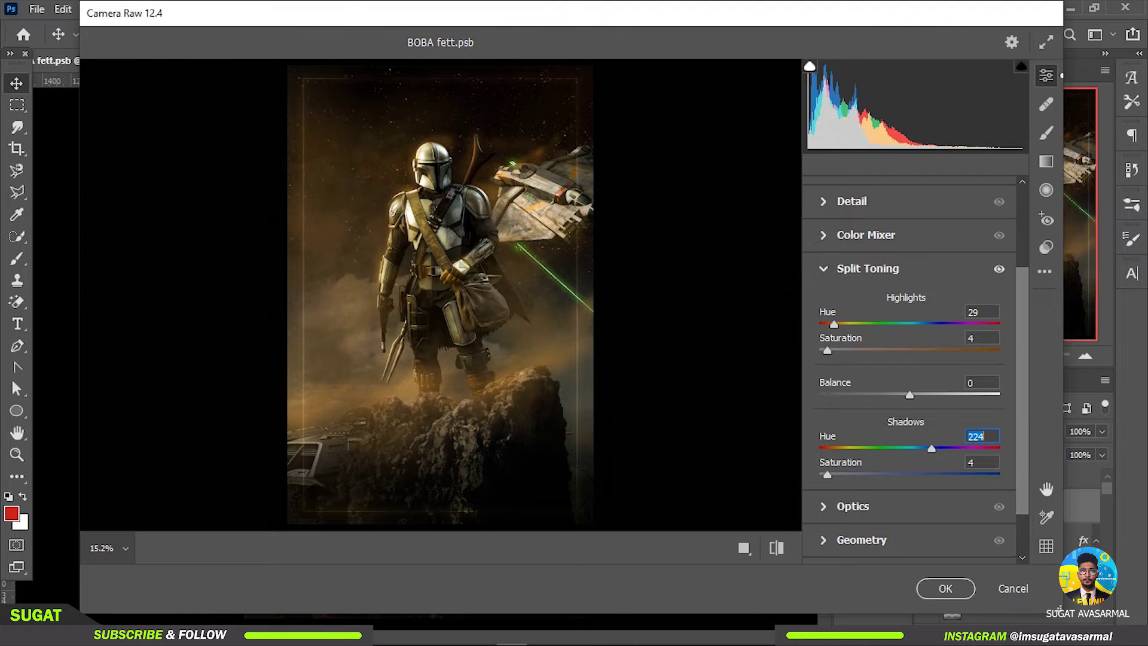
{"action": "key", "text": "ctrl+alt+4"}
{"action": "key", "text": "ctrl+alt+shift+h"}
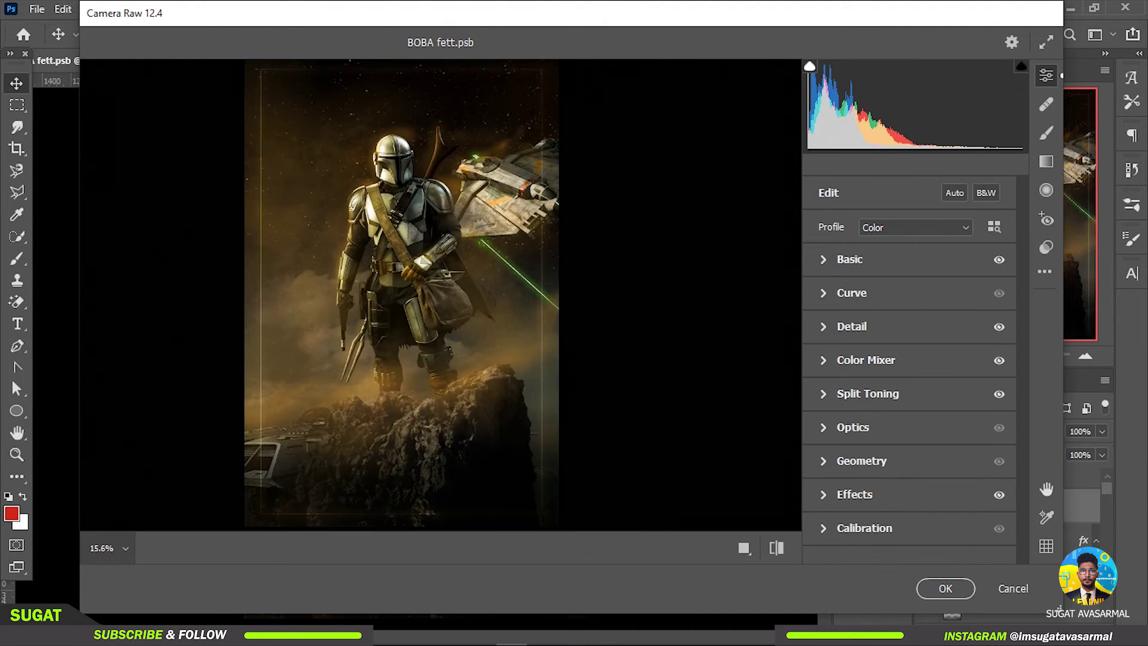
- Apply the Camera Raw grade to the poster and save the document
{"action": "key", "text": "Return"}
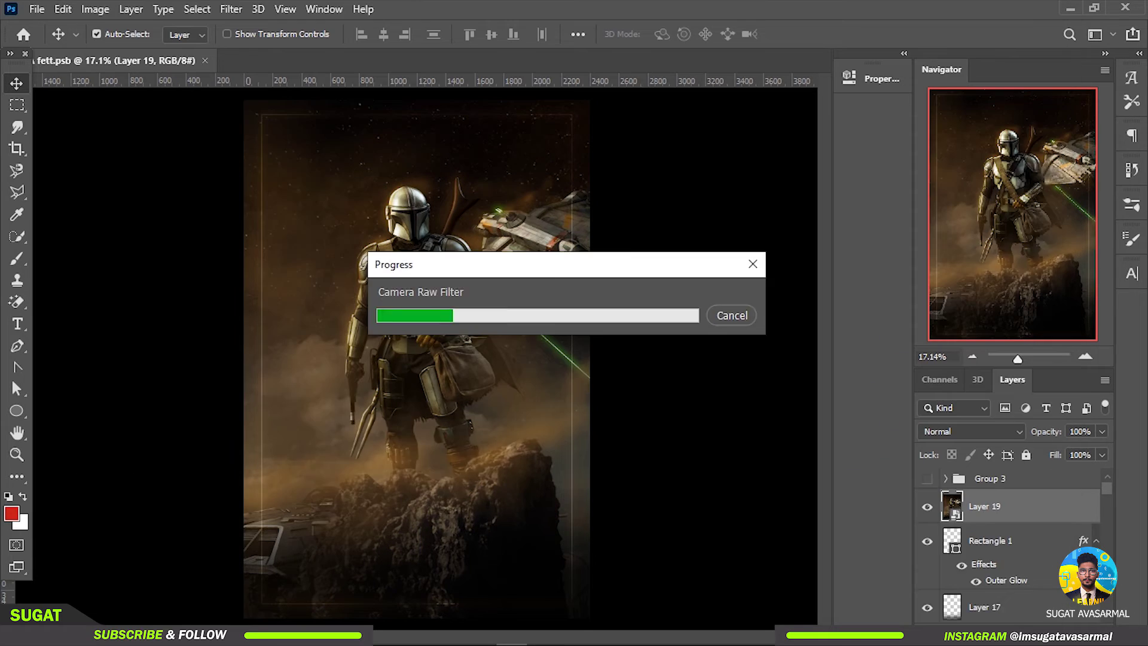
{"action": "key", "text": "ctrl+s"}
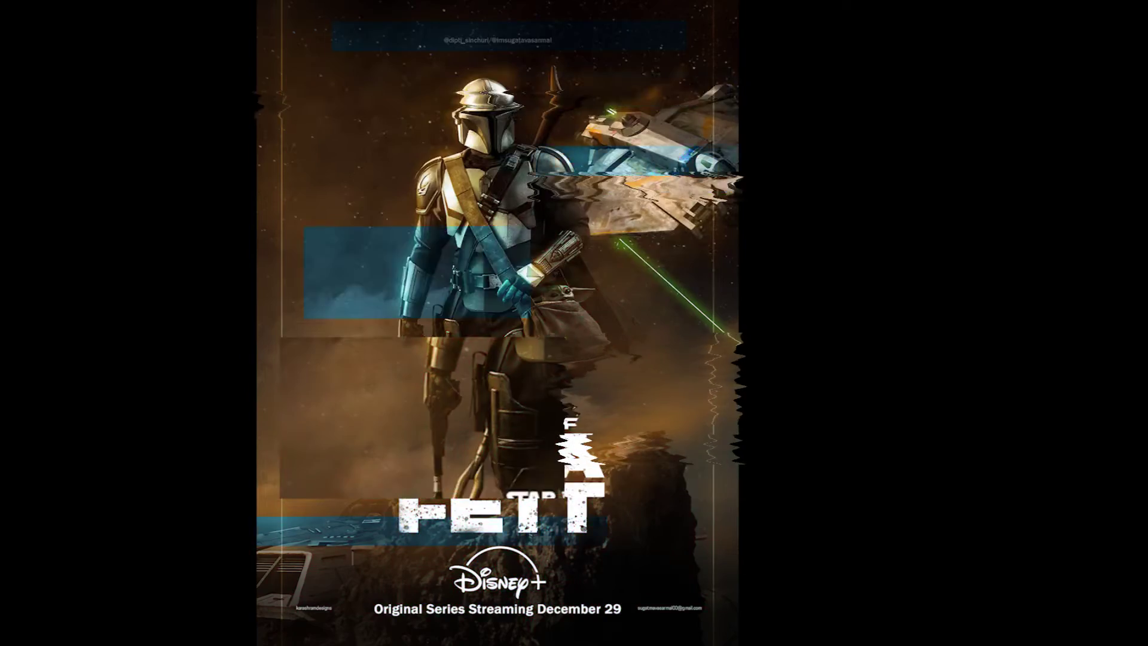